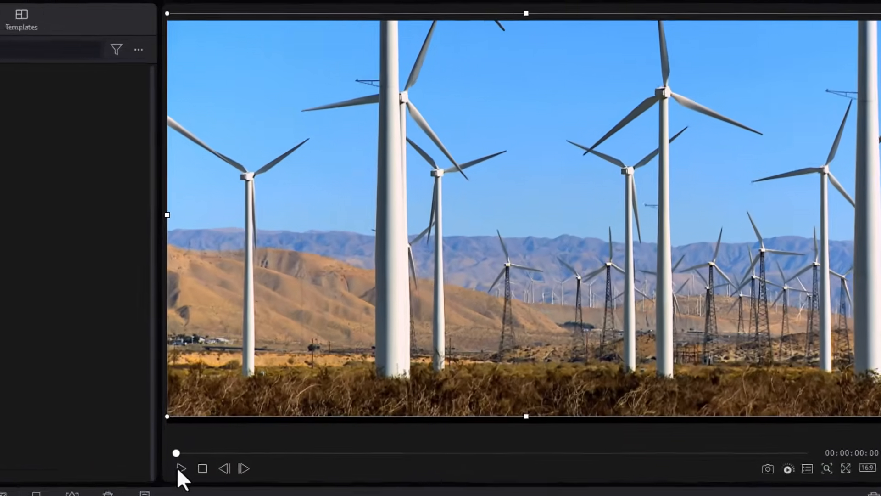
Preview the wind turbines clip on the timeline and open its HSL color settings
left_click(181, 468)
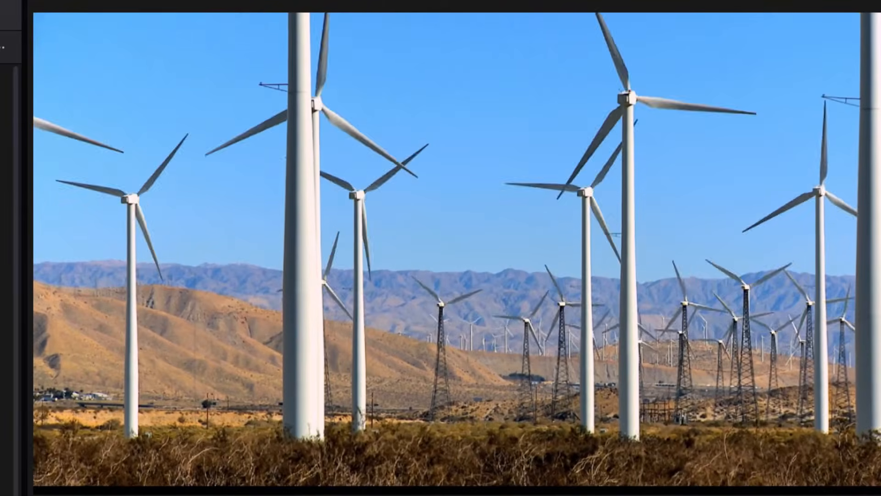
left_click(270, 413)
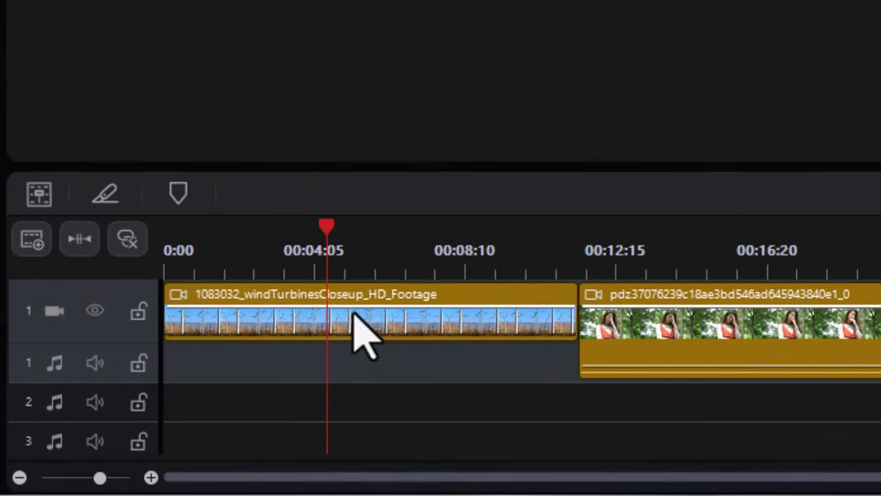
left_click(128, 432)
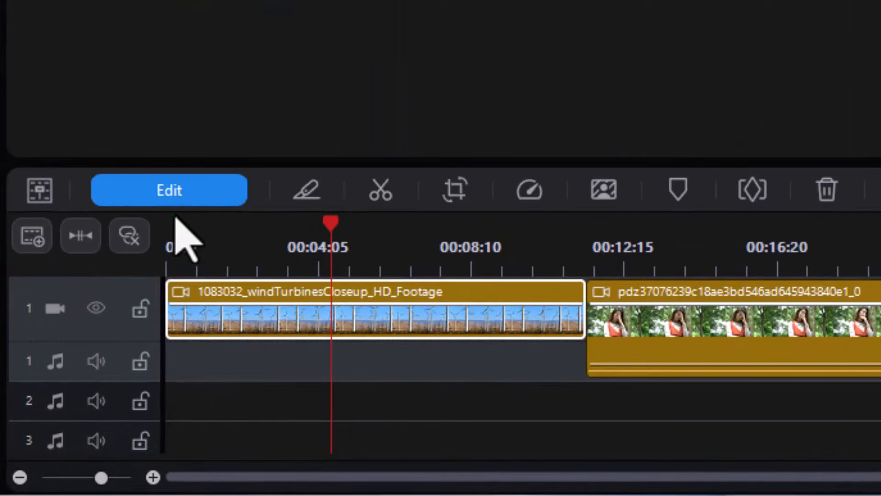
left_click(195, 202)
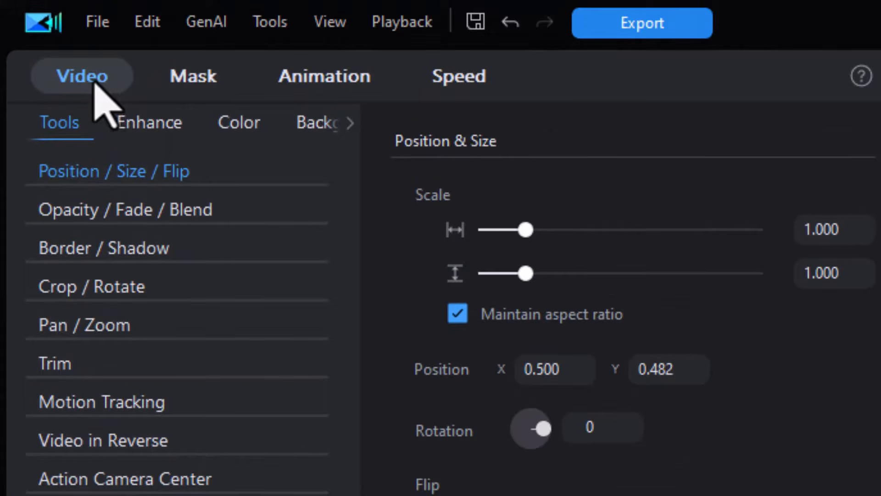
left_click(247, 123)
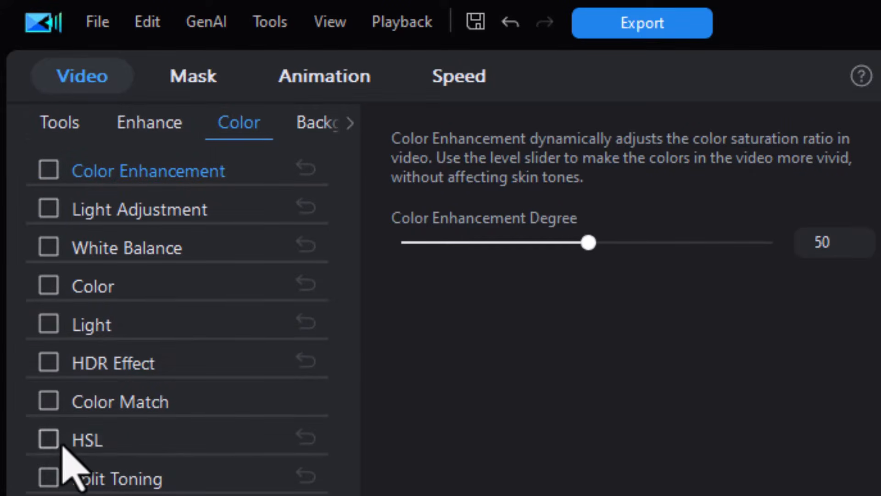
left_click(186, 441)
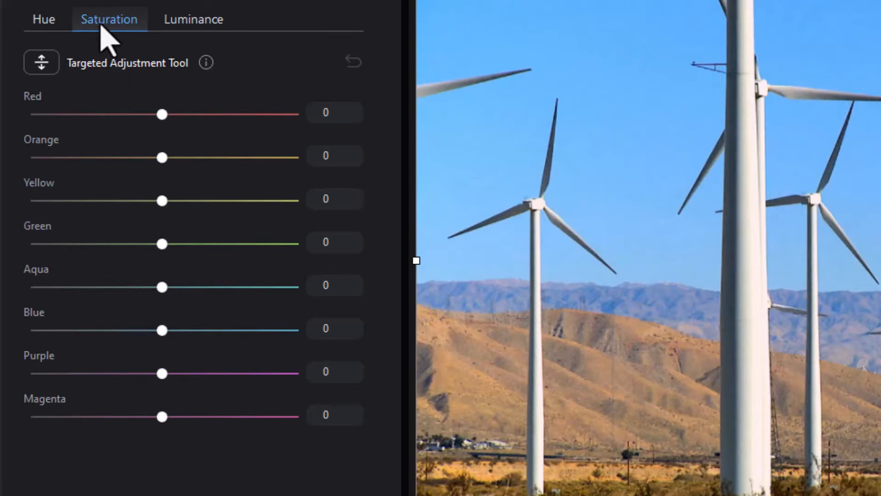
Try a Red hue of 100 and Green hue values of -100 and 6, and reset the hue adjustments
left_click(45, 19)
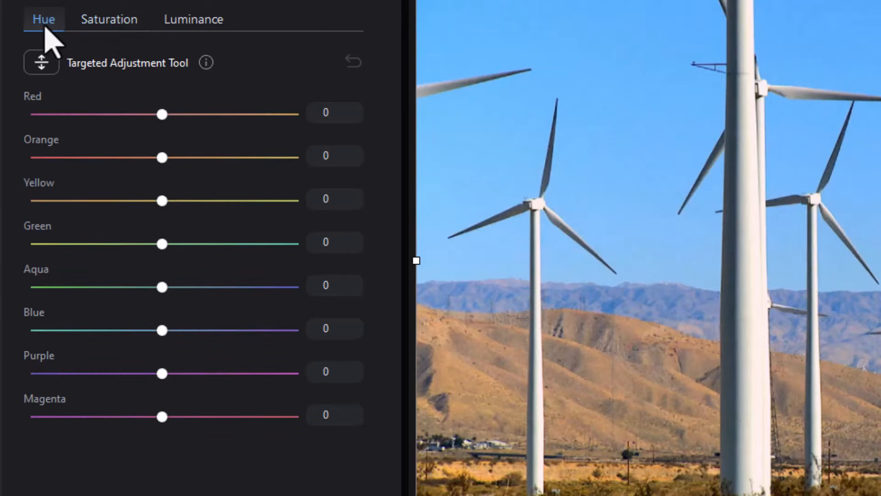
left_click(103, 23)
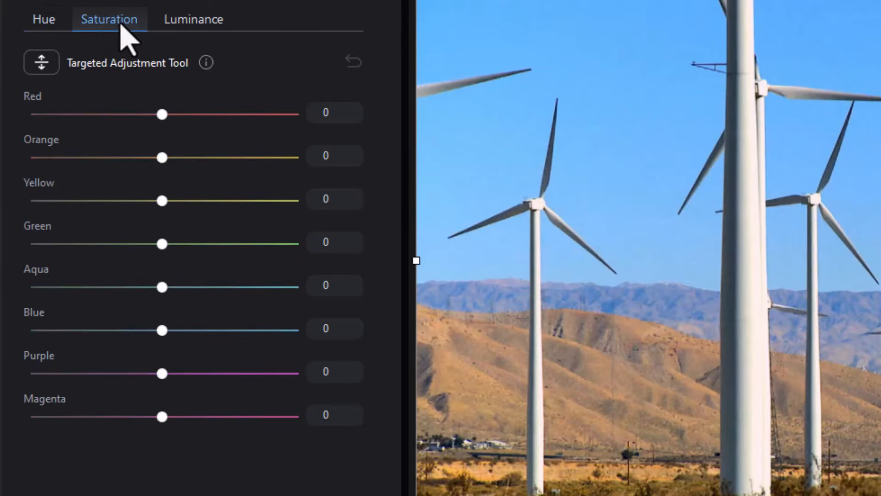
left_click(200, 24)
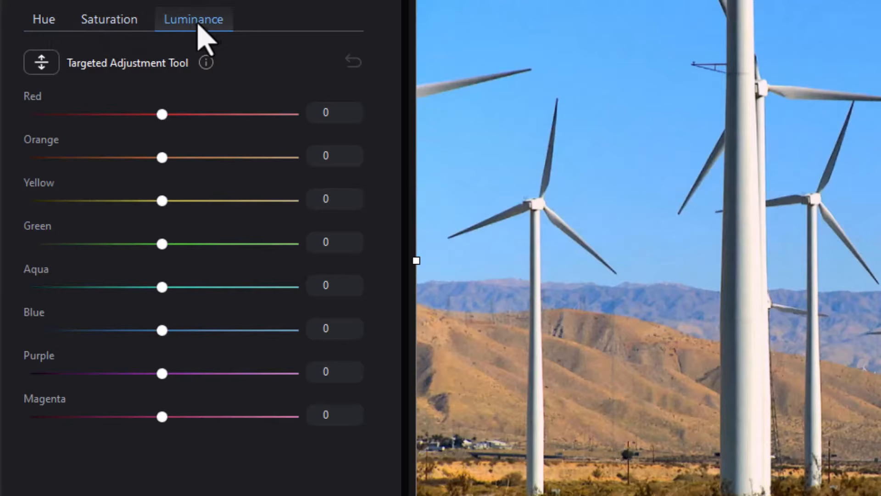
left_click(45, 25)
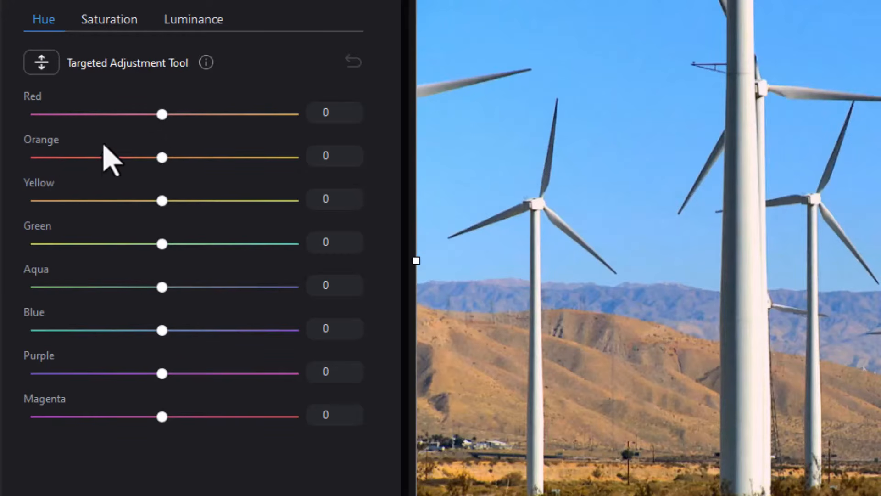
left_click_drag(186, 114, 315, 133)
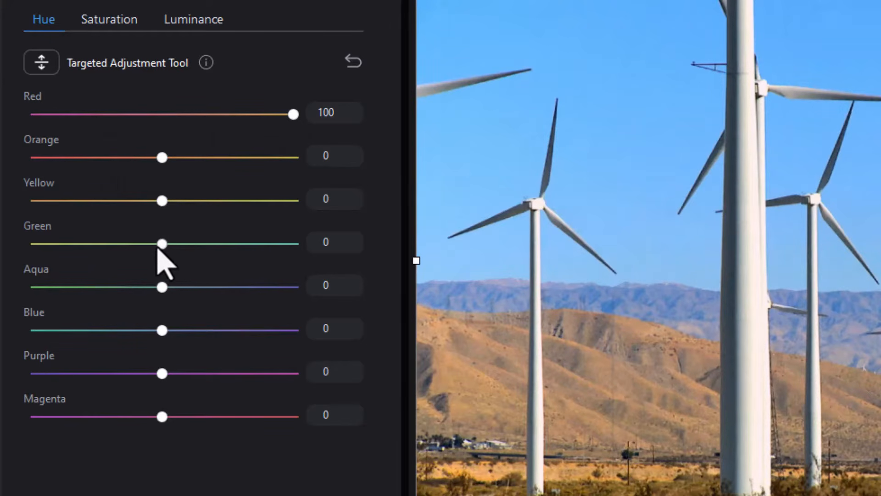
left_click_drag(163, 246, 6, 254)
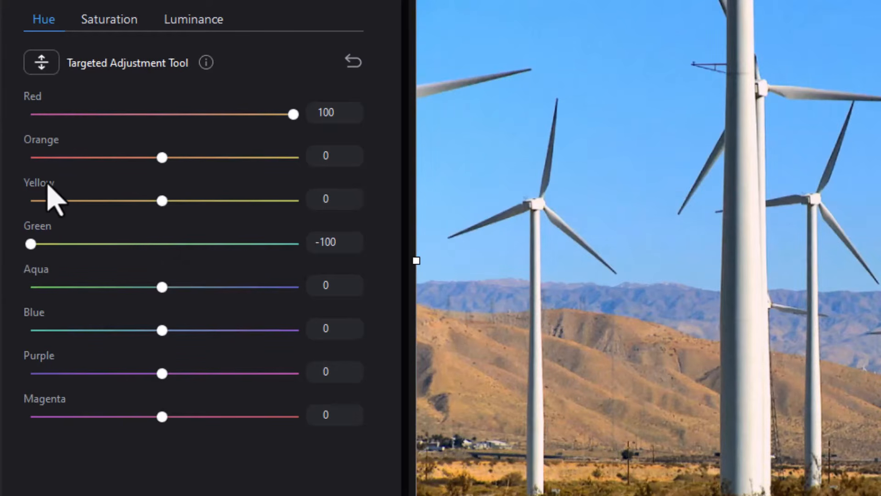
left_click_drag(31, 243, 170, 243)
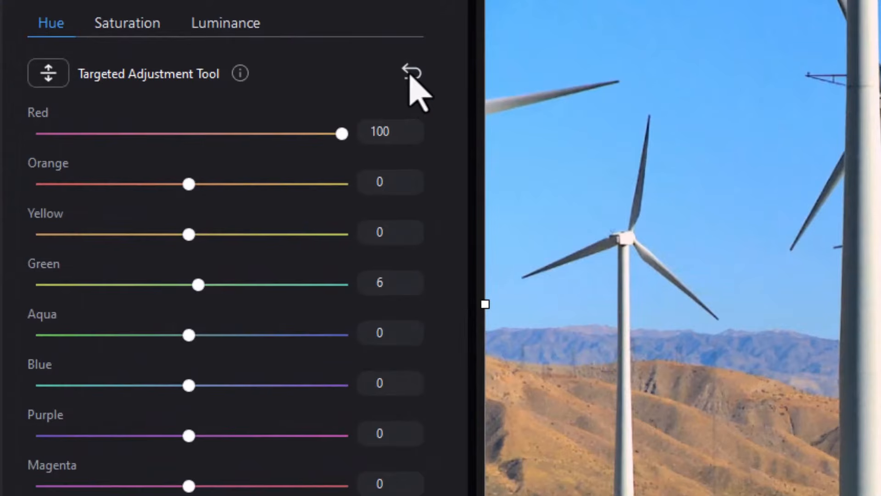
left_click(411, 73)
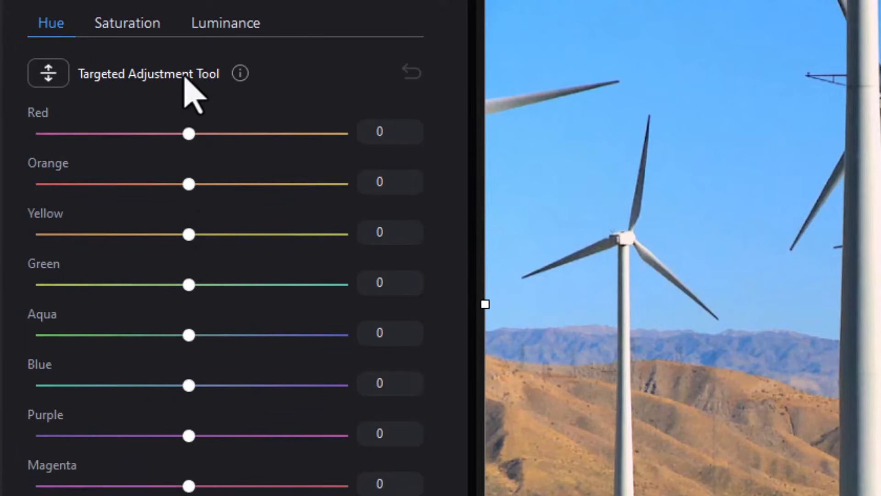
Try a Yellow hue of -72 and a Blue hue of 25 on the clip, and reset the hue adjustments
left_click(131, 28)
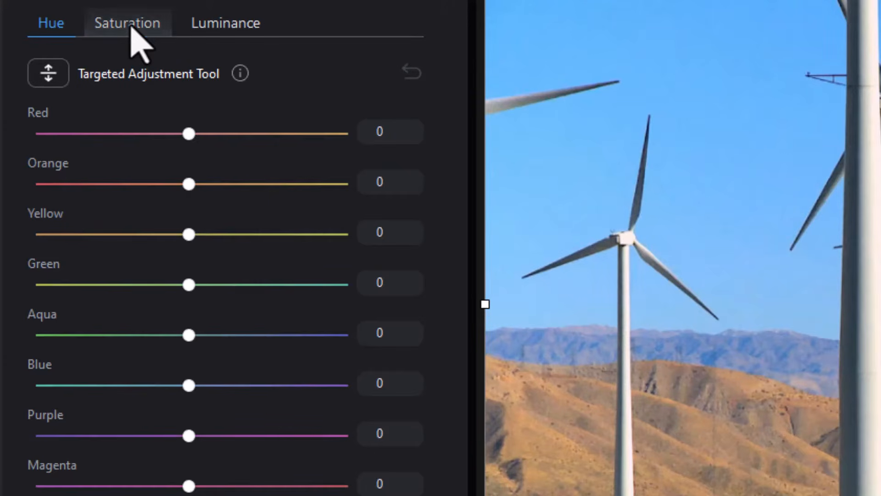
left_click(247, 30)
left_click(51, 26)
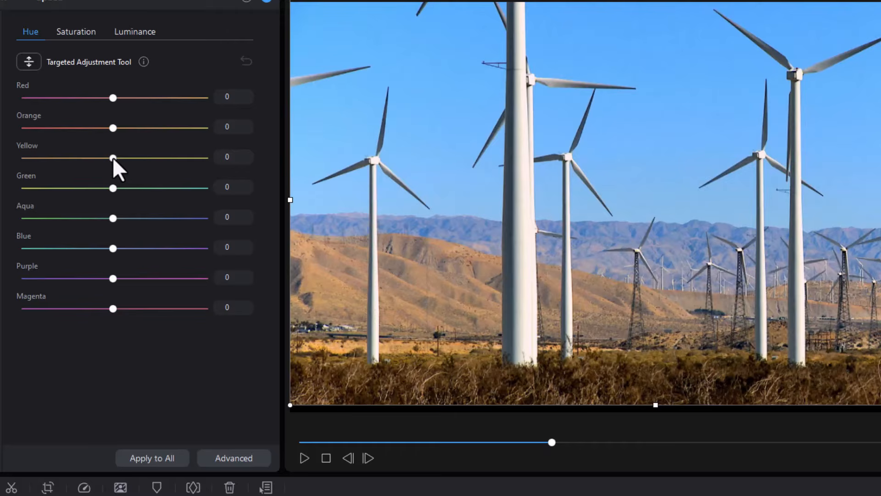
left_click_drag(112, 158, 84, 164)
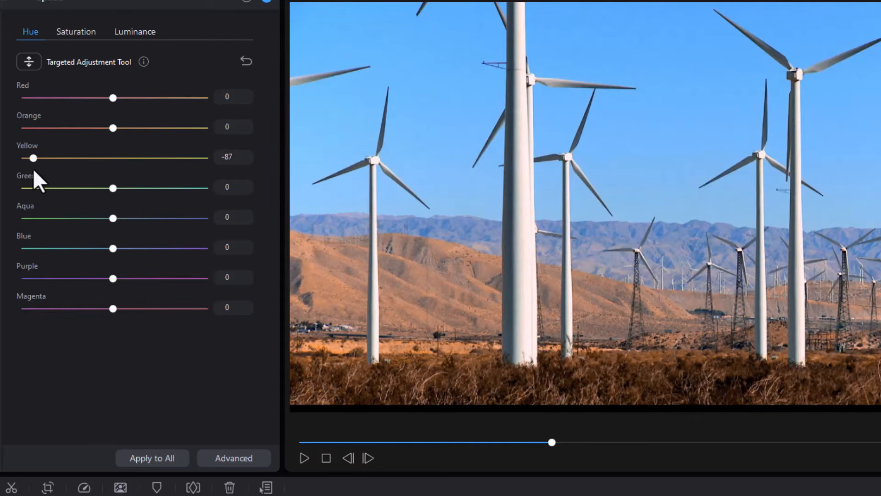
left_click(444, 327)
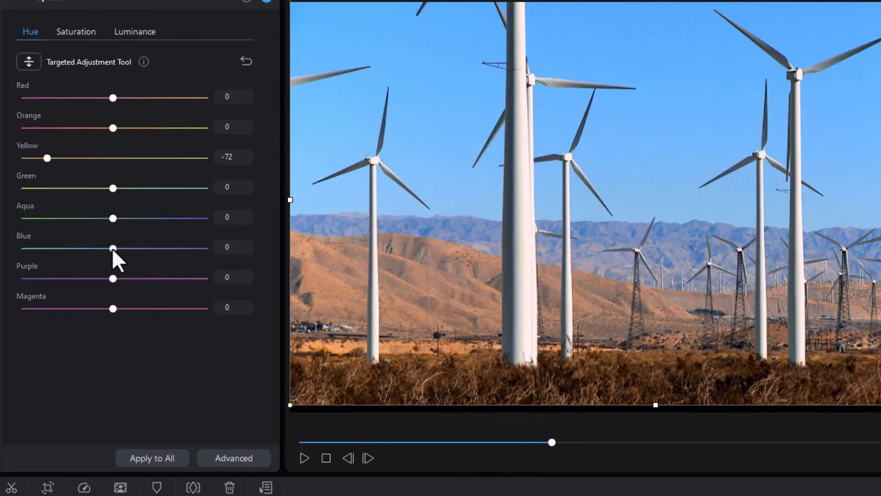
left_click_drag(113, 248, 136, 248)
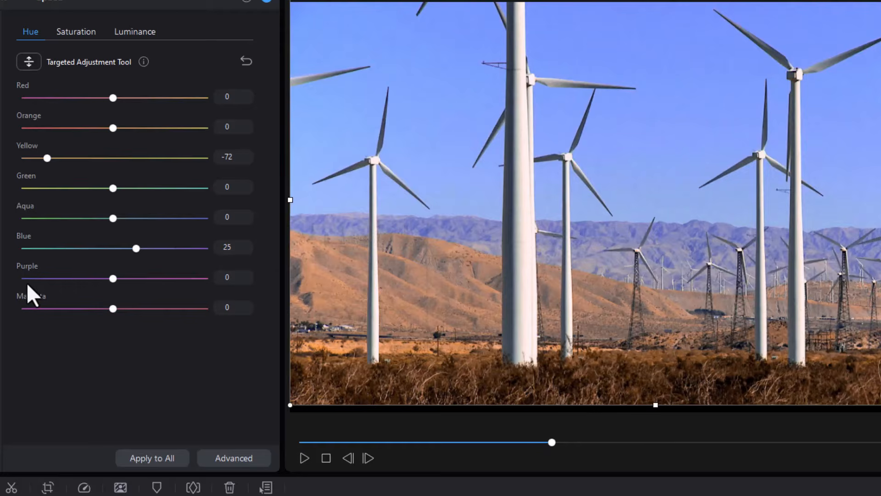
left_click(77, 33)
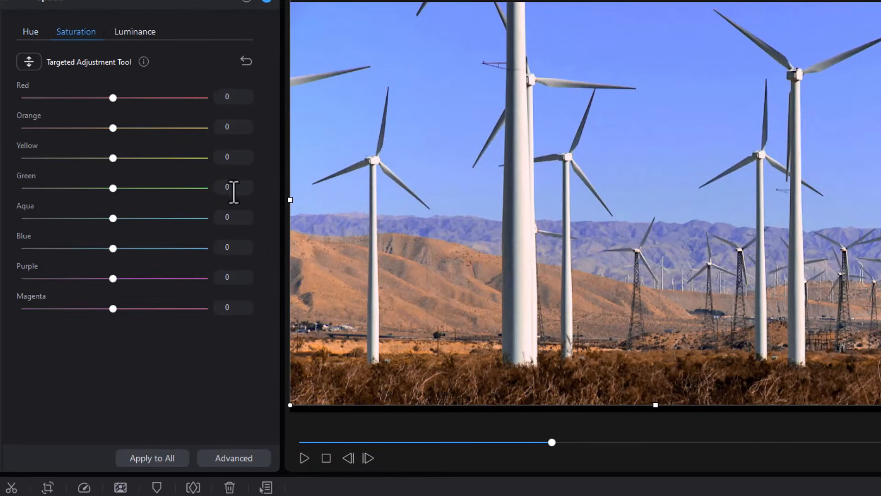
left_click(32, 32)
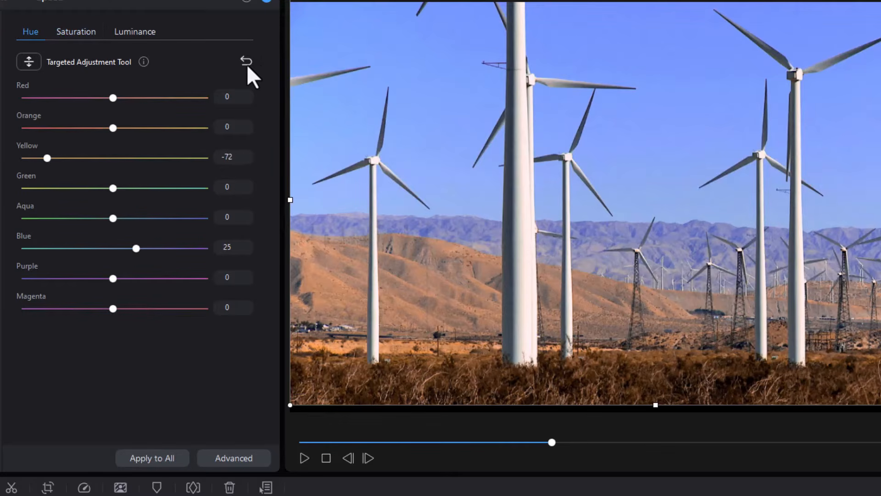
left_click(246, 63)
Try raising the clip's Blue saturation to 63, and reset the saturation adjustments
left_click(87, 30)
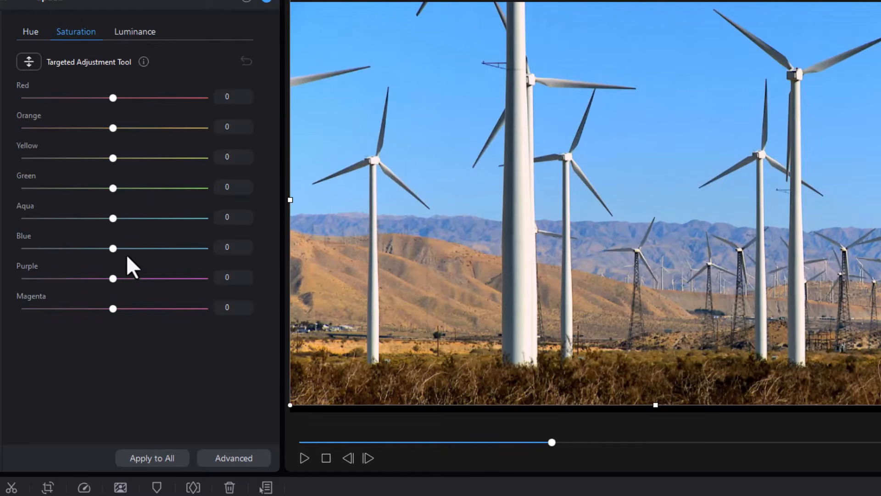
left_click_drag(114, 249, 171, 264)
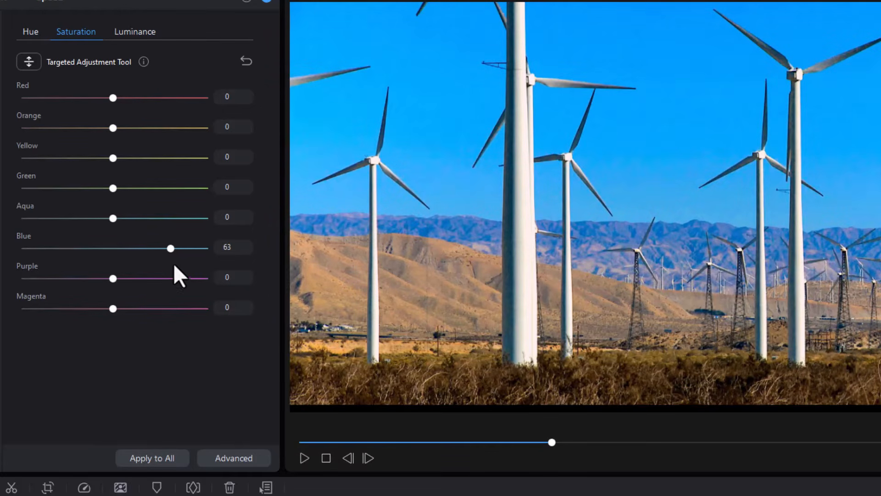
left_click(598, 154)
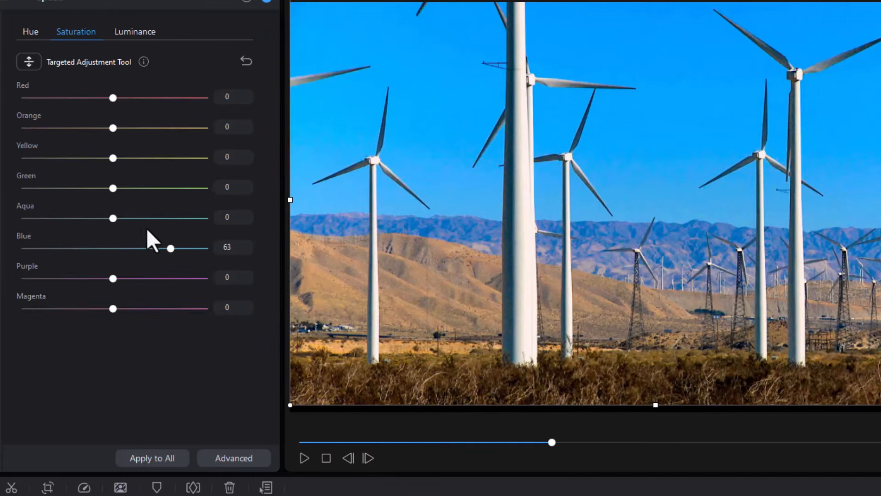
left_click_drag(170, 248, 111, 245)
left_click(244, 62)
Try luminance values of 47 for Blue, 20 for Yellow and 26 for Orange, and reset the luminance adjustments
left_click(135, 31)
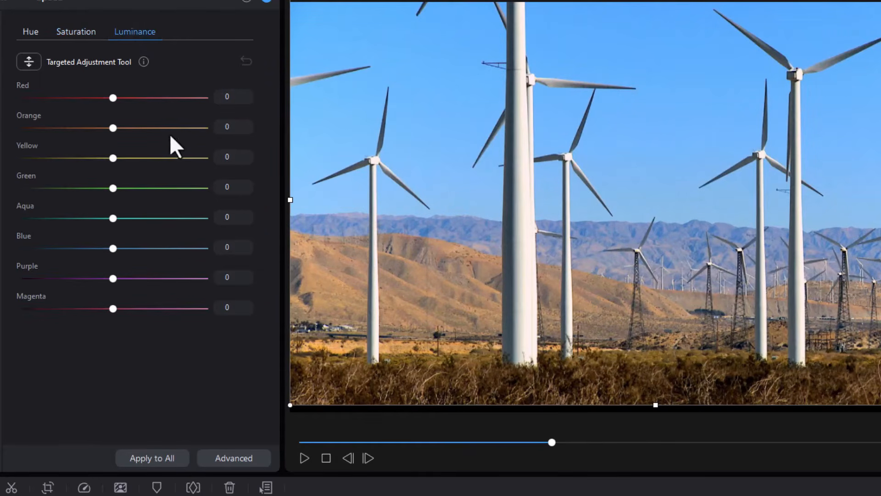
left_click_drag(113, 248, 154, 264)
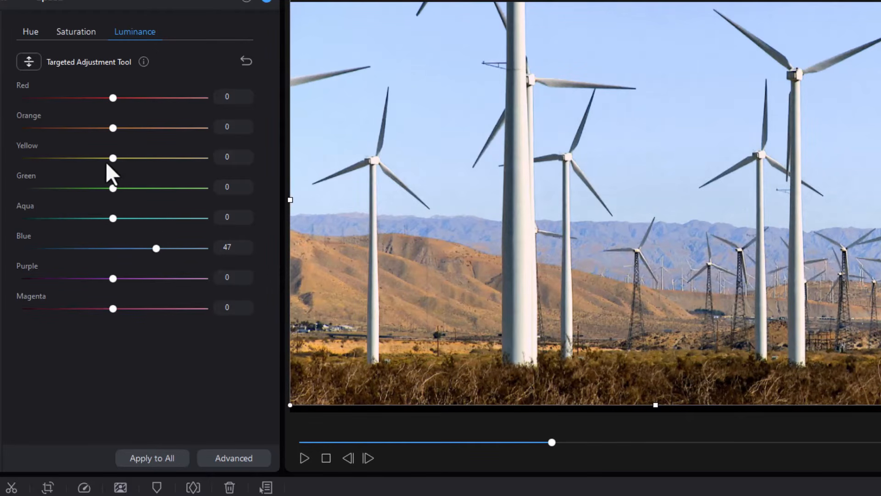
left_click_drag(114, 157, 133, 160)
left_click_drag(112, 129, 136, 133)
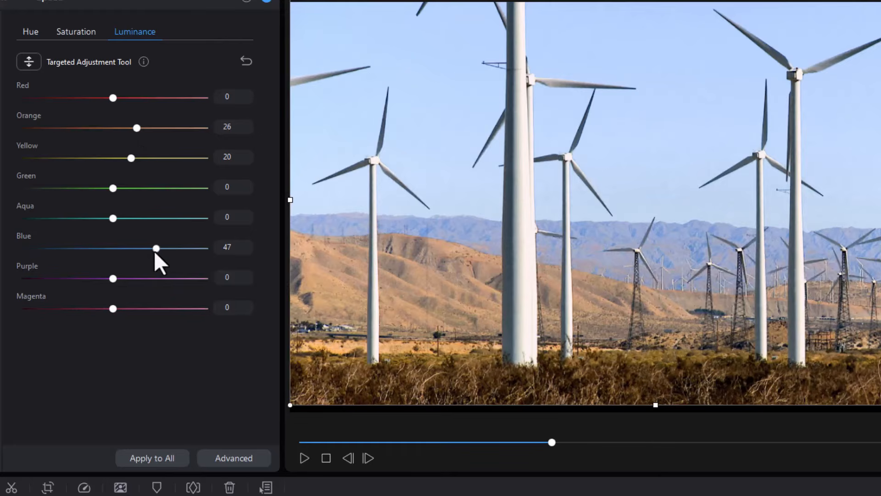
left_click_drag(121, 282, 117, 268)
left_click(247, 60)
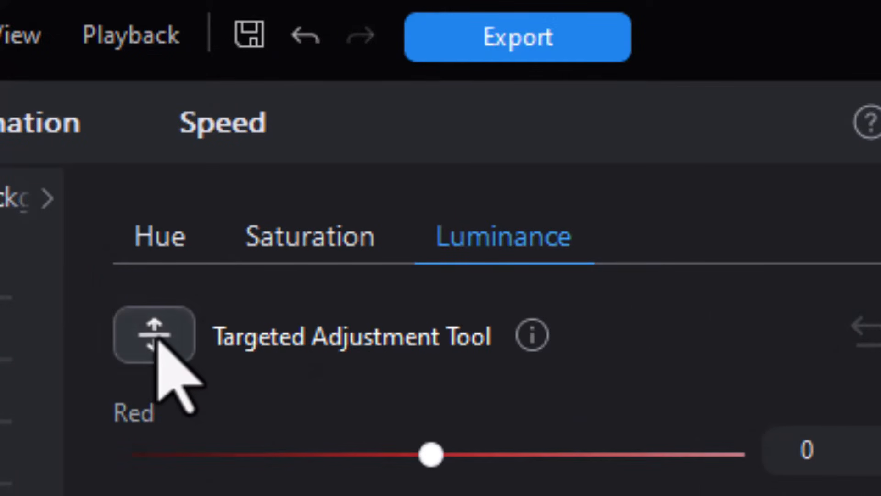
Activate the Targeted Adjustment Tool, try darkening the sky to a Blue luminance of -26, and reset the luminance adjustments
left_click(157, 339)
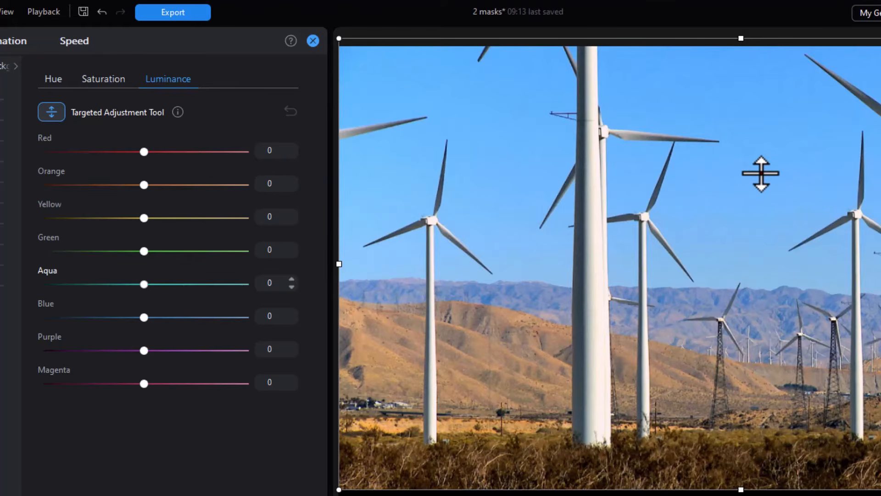
mouse_move(761, 173)
left_mouse_down()
mouse_move(762, 151)
mouse_move(761, 183)
left_mouse_up()
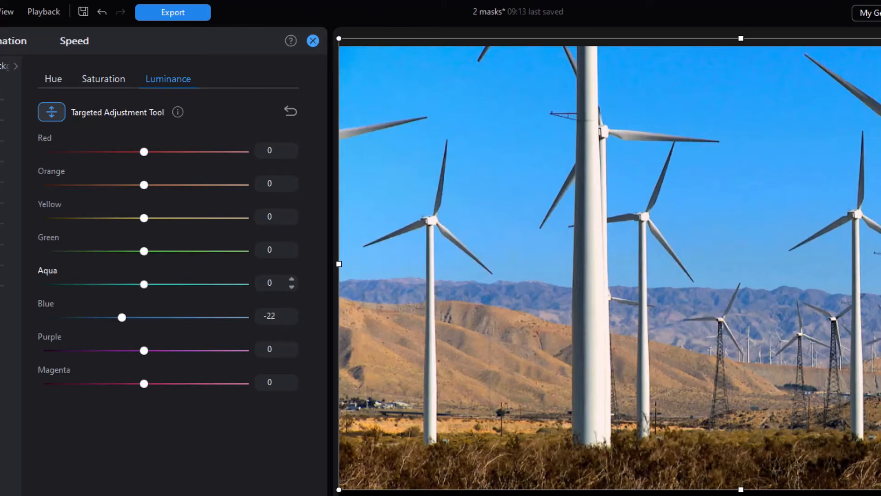
mouse_move(761, 183)
left_mouse_down()
mouse_move(761, 204)
mouse_move(761, 184)
left_mouse_up()
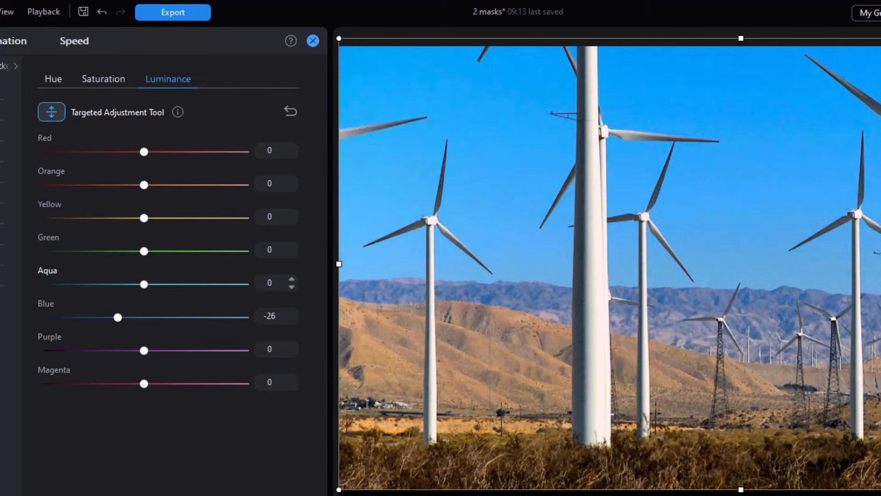
left_click(291, 111)
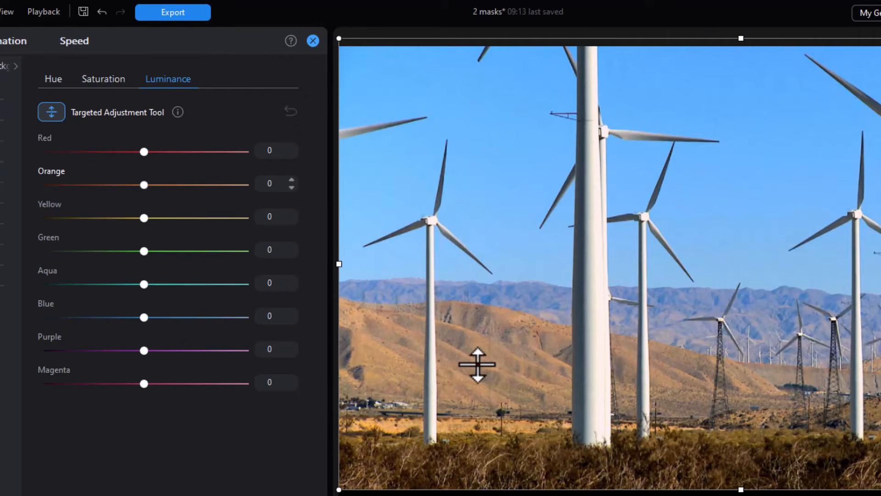
Adjust the saturation of the brown hills with the Targeted Adjustment Tool, ending at Orange -30 and Yellow -14
left_click(113, 84)
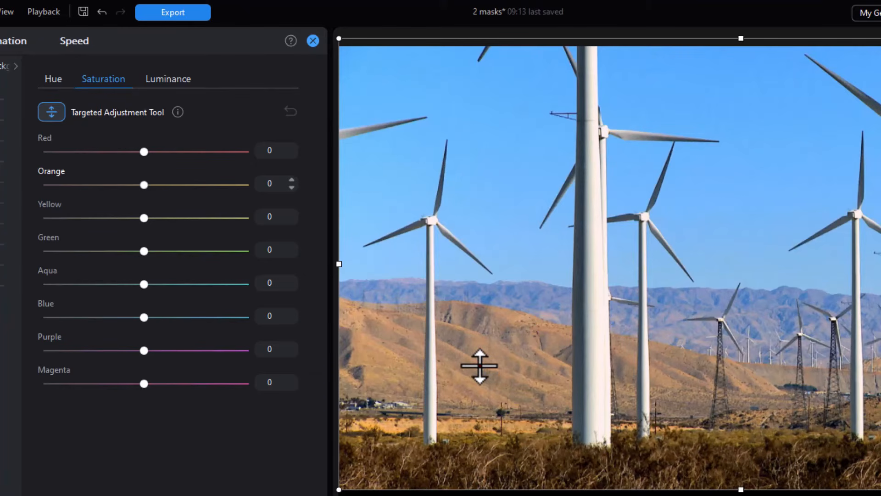
key("Up")
key("Up")
key("Up")
key("Up")
key("Up")
key("Up")
key("Up")
key("Up")
key("Up")
key("Up")
key("Up")
key("Up")
key("Up")
key("Up")
key("Up")
key("Up")
key("Up")
key("Up")
key("Up")
key("Up")
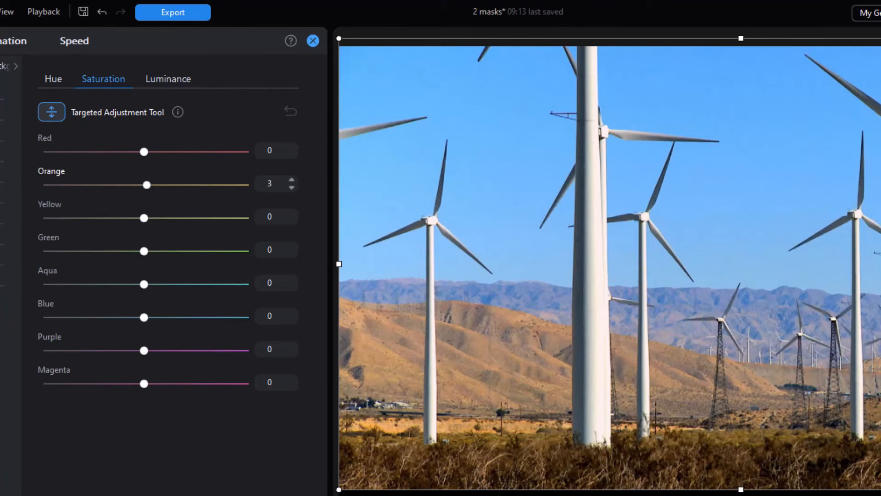
key("Up")
key("Up")
key("Up")
key("Up")
key("Up")
key("Up")
key("Up")
key("Up")
key("Up")
key("Up")
key("Up")
key("Up")
key("Up")
key("Up")
key("Up")
key("Up")
key("Up")
key("Up")
key("Up")
key("Up")
key("Up")
key("Up")
key("Up")
key("Up")
key("Up")
key("Up")
key("Up")
key("Up")
key("Up")
key("Up")
key("Up")
key("Up")
key("Up")
key("Down")
key("Down")
key("Down")
key("Down")
key("Down")
key("Down")
key("Down")
key("Down")
key("Down")
key("Down")
key("Down")
key("Down")
key("Down")
key("Down")
key("Down")
key("Down")
key("Down")
key("Down")
key("Down")
key("Down")
key("Down")
key("Down")
key("Down")
key("Down")
key("Down")
key("Down")
key("Down")
key("Down")
key("Down")
key("Down")
key("Down")
key("Down")
key("Down")
key("Down")
key("Down")
key("Down")
key("Down")
key("Down")
key("Down")
key("Down")
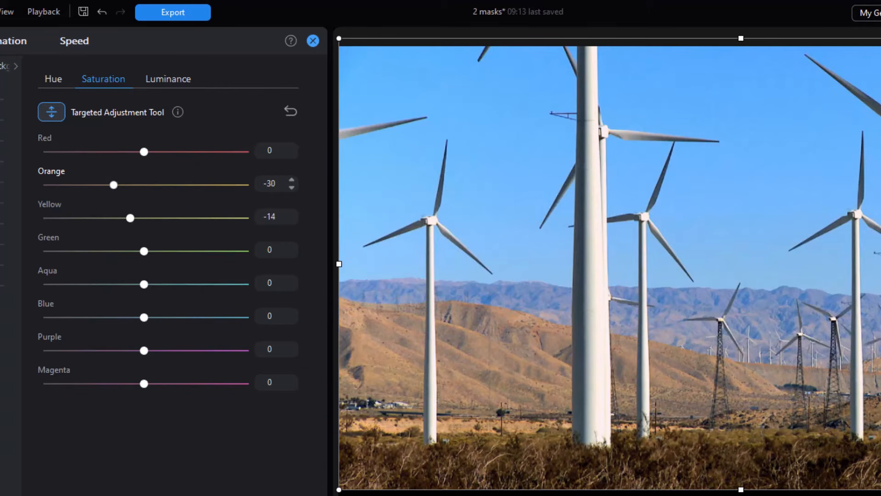
Adjust the saturation of the brown hills and grass further, ending at Orange -23 and Yellow -11
key("Up")
key("Up")
key("Up")
key("Up")
key("Up")
key("Up")
key("Up")
key("Up")
key("Down")
key("Down")
key("Down")
key("Down")
key("Down")
key("Down")
key("Down")
key("Down")
key("Down")
key("Down")
key("Down")
key("Down")
key("Down")
key("Down")
key("Down")
key("Down")
key("Down")
key("Down")
key("Down")
key("Down")
key("Down")
key("Down")
key("Down")
key("Down")
key("Down")
key("Down")
key("Down")
key("Down")
key("Down")
key("Down")
key("Up")
key("Up")
key("Up")
key("Up")
key("Up")
key("Up")
key("Up")
key("Up")
key("Up")
key("Up")
key("Up")
key("Up")
key("Up")
key("Up")
key("Up")
key("Up")
key("Up")
key("Up")
key("Up")
key("Up")
key("Up")
key("Up")
key("Up")
key("Up")
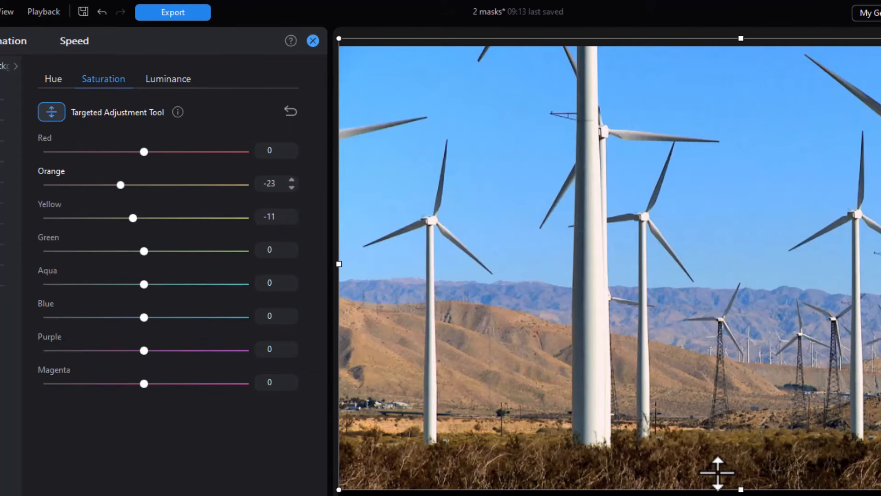
Shift the hue of the hills and grass with the Targeted Adjustment Tool, and fine-tune it to Orange -18 and Yellow about -24
left_click(54, 80)
left_click_drag(710, 478, 711, 495)
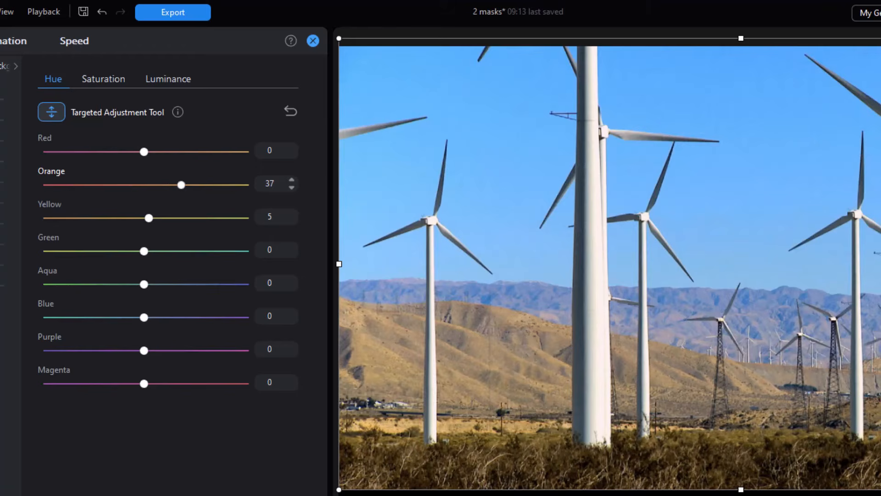
left_click_drag(711, 495, 487, 340)
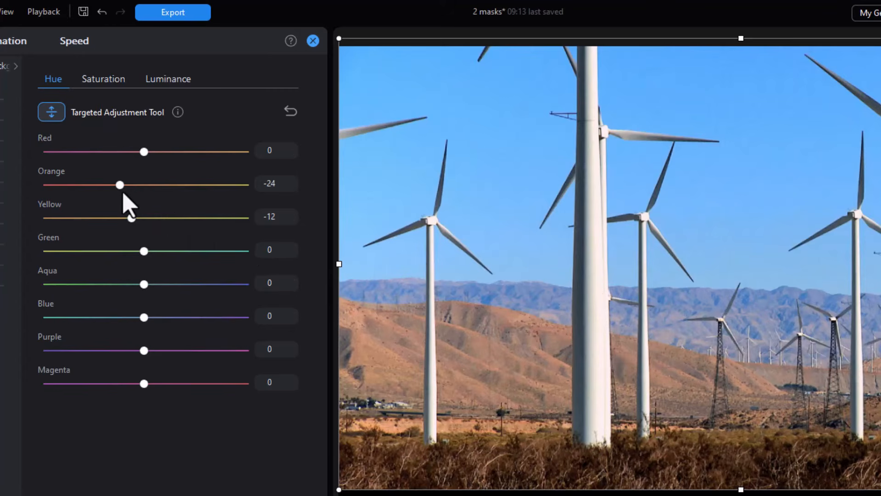
left_click_drag(120, 185, 124, 186)
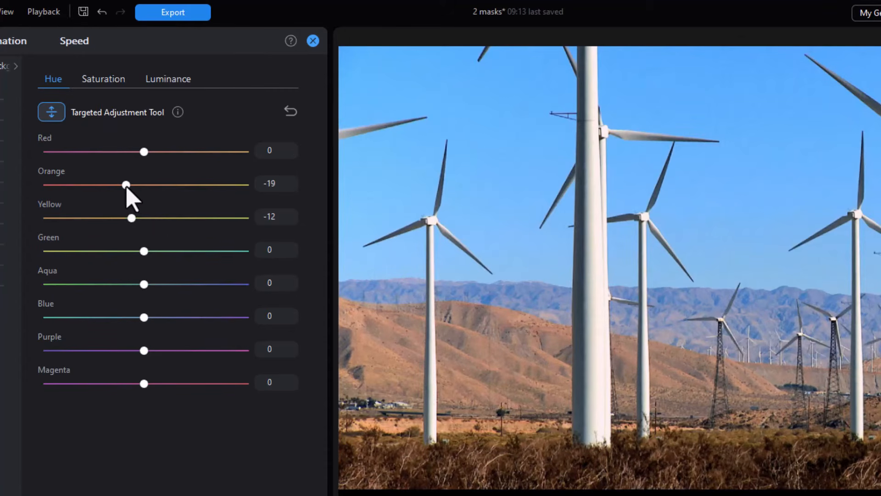
mouse_move(132, 219)
left_mouse_down()
mouse_move(111, 223)
mouse_move(122, 224)
left_mouse_up()
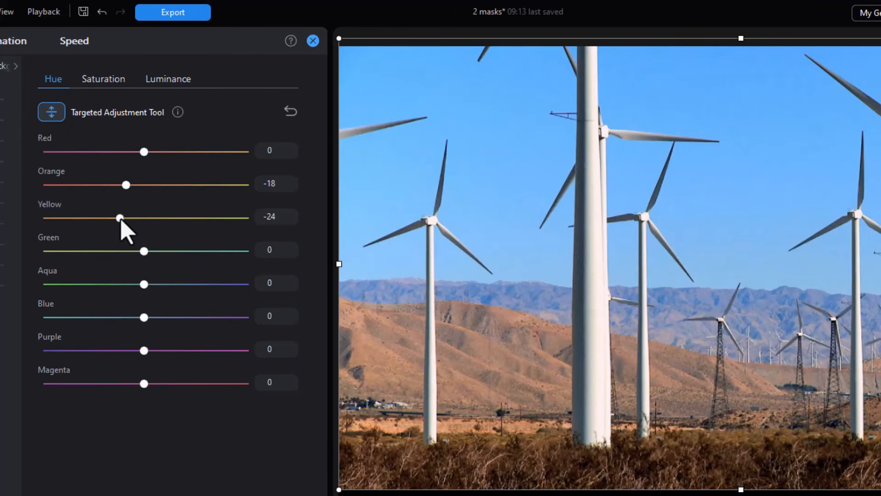
left_click_drag(120, 218, 118, 225)
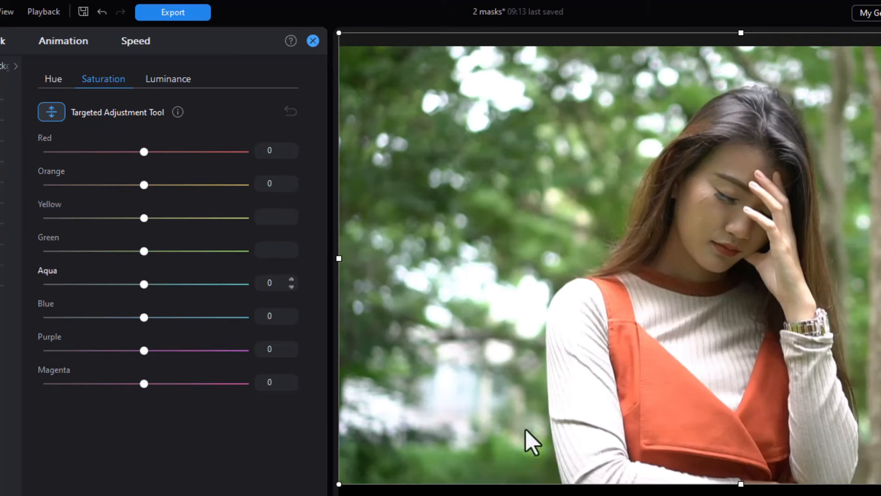
Desaturate the green foliage behind the woman to Green -55 and Yellow -2, and shift its hue to Green -55
key("space")
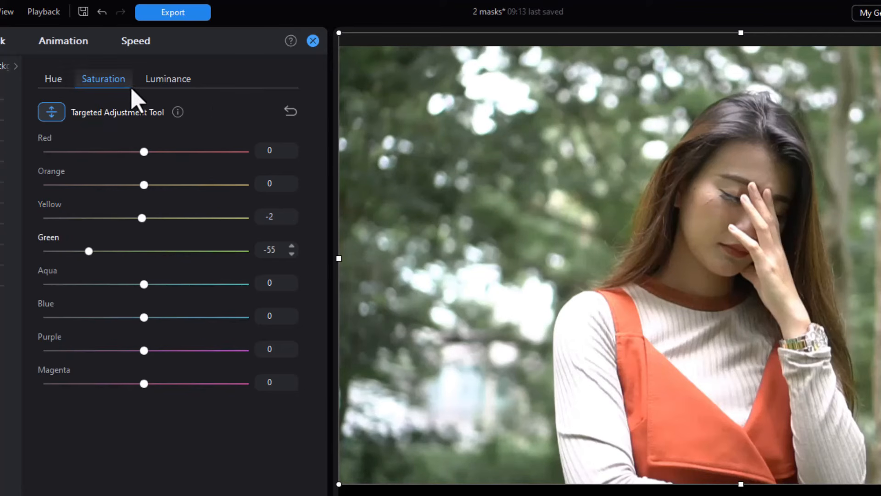
left_click(60, 81)
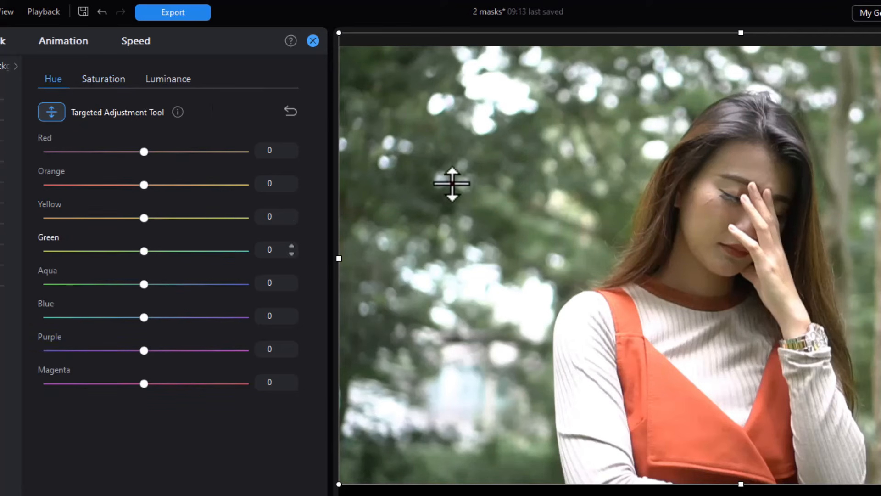
left_click_drag(417, 173, 415, 203)
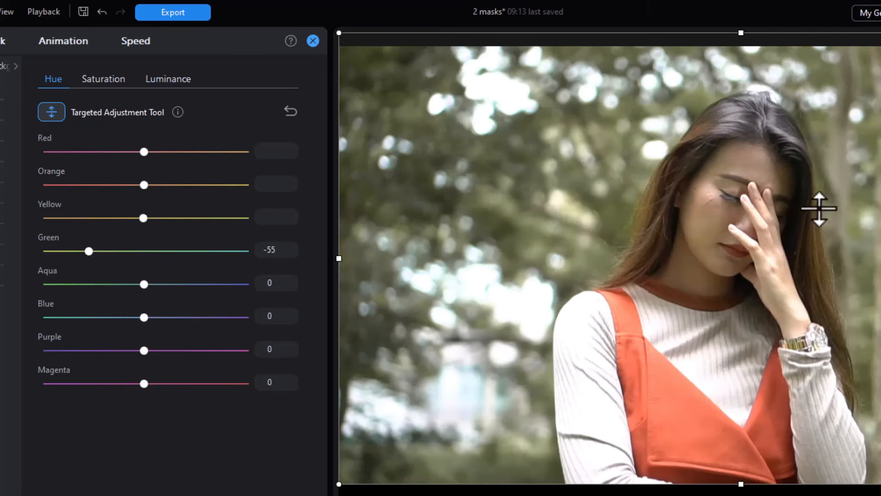
Lower the saturation of the woman's skin to Orange -38 and Yellow -16, and try desaturating her dress to Red -40 and Orange -100
left_click(103, 81)
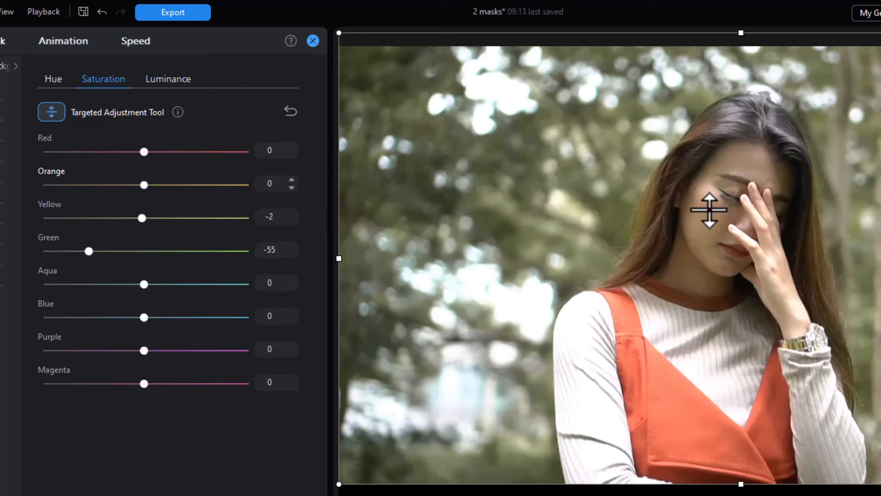
left_click_drag(710, 210, 709, 214)
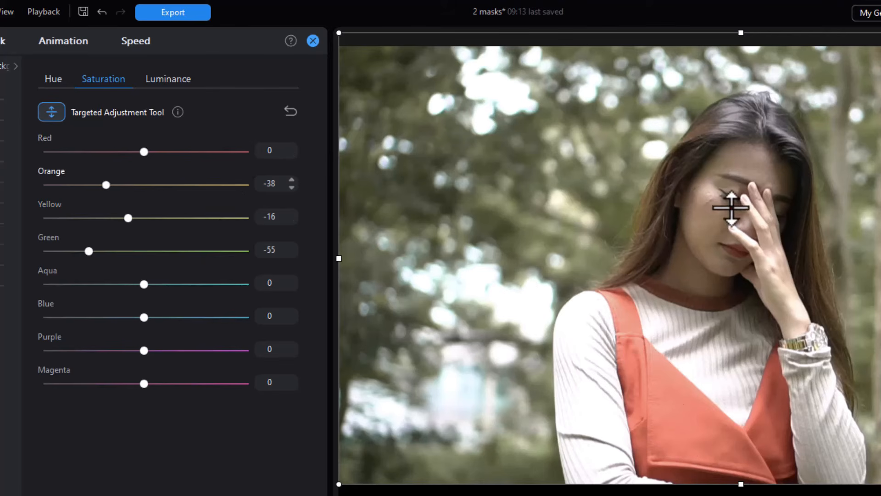
left_click_drag(675, 409, 675, 459)
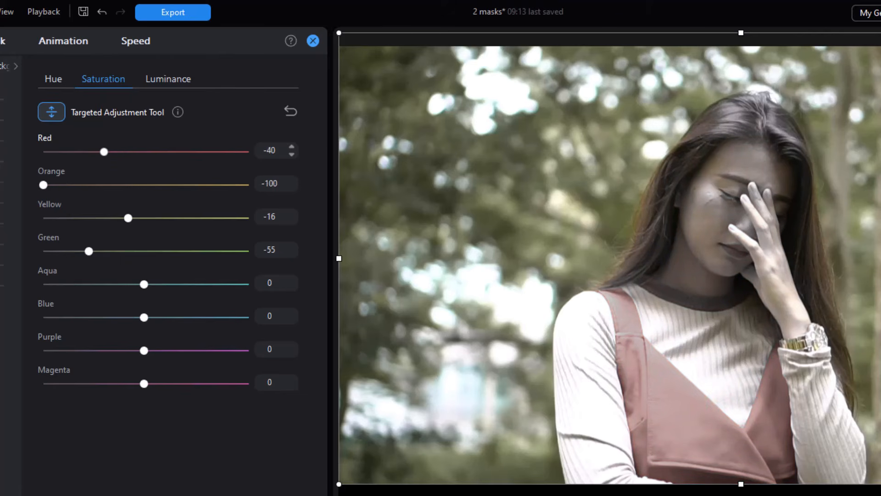
left_click_drag(675, 441, 675, 427)
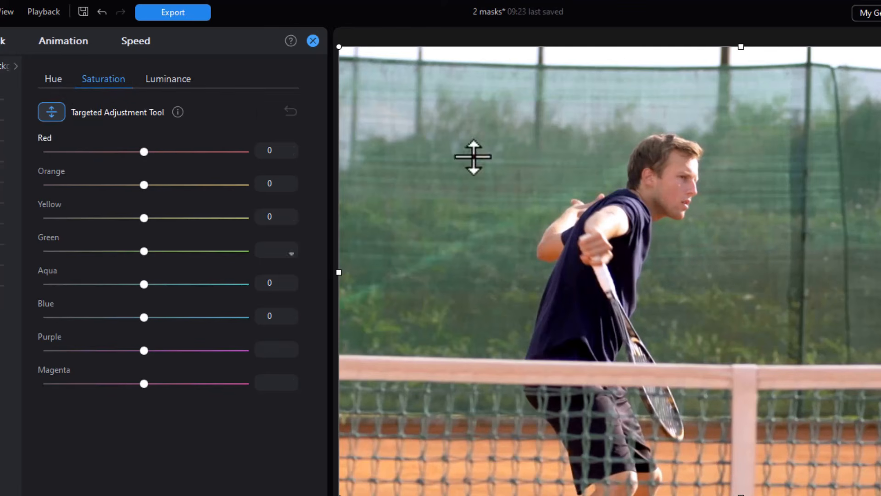
Reduce the Red and Orange saturation of the tennis player's skin, and darken it to luminance values of Red -7 and Orange -22
left_click_drag(674, 183, 673, 186)
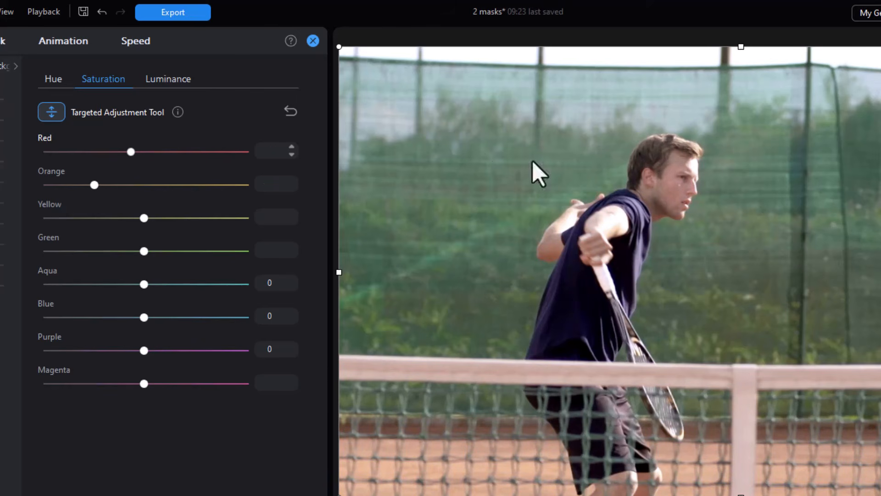
left_click(178, 82)
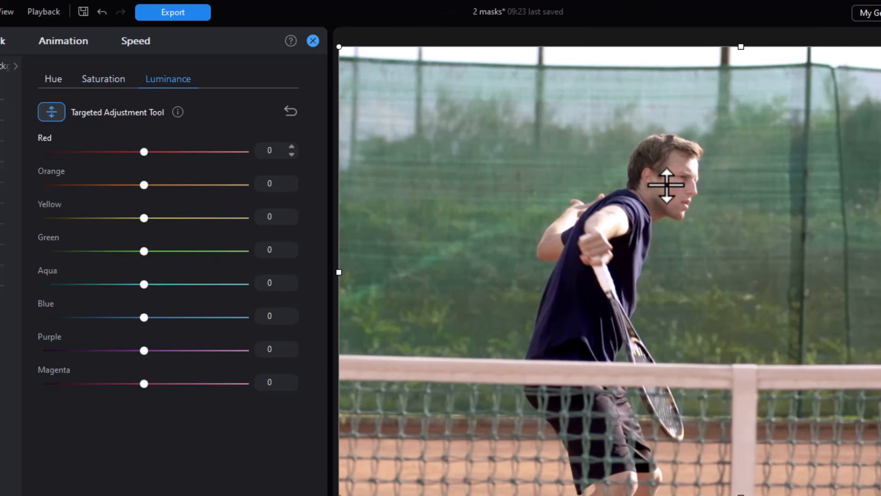
left_click_drag(675, 183, 674, 191)
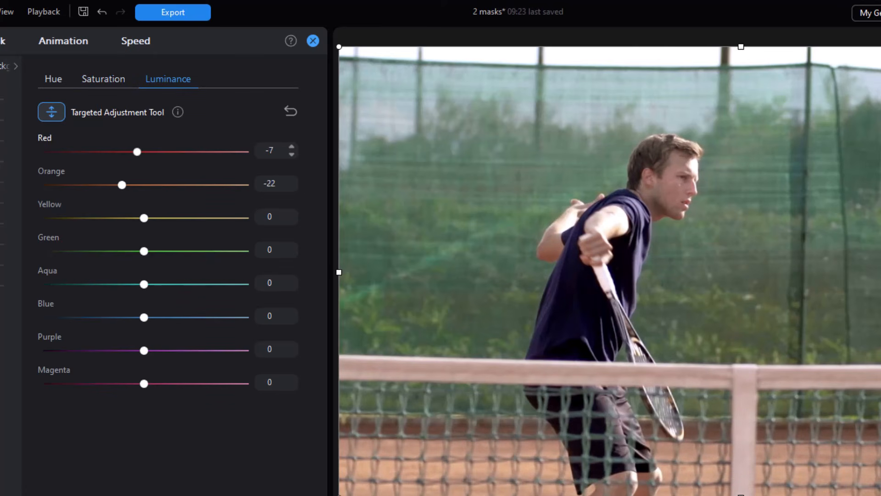
key("space")
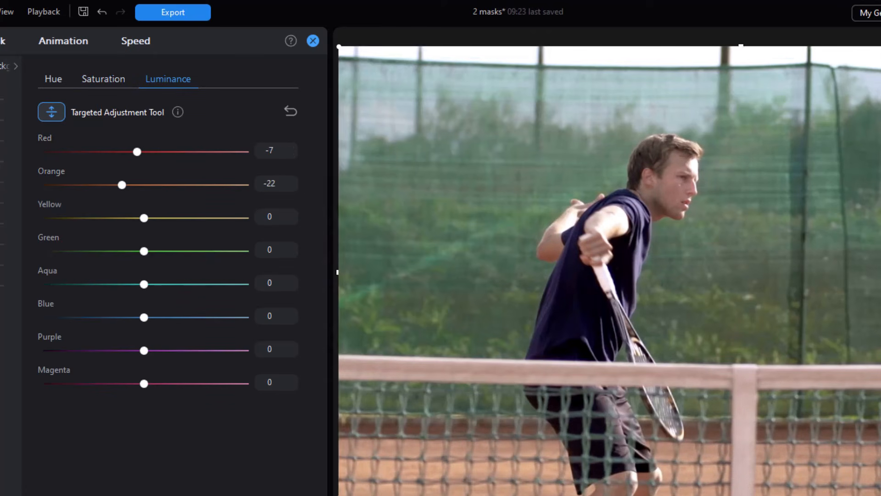